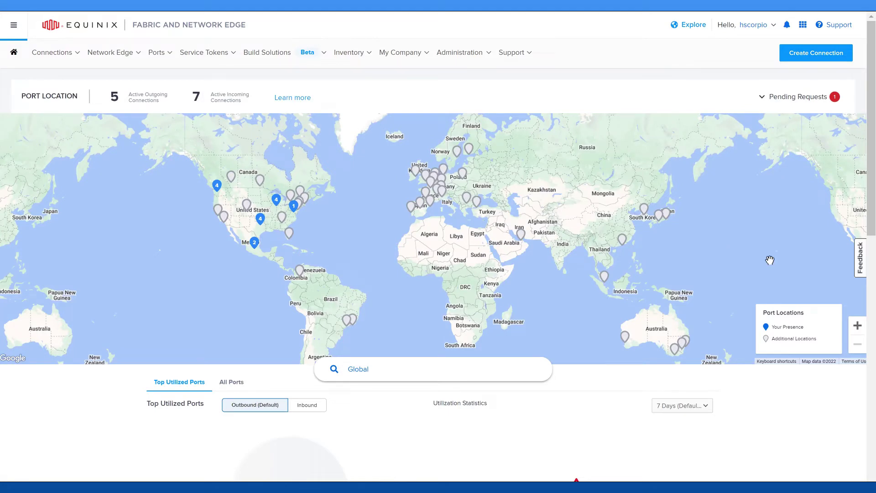
- Start a new Layer 2 service profile from the company's service profile options
{"action": "left_click", "coordinate": [403, 59]}
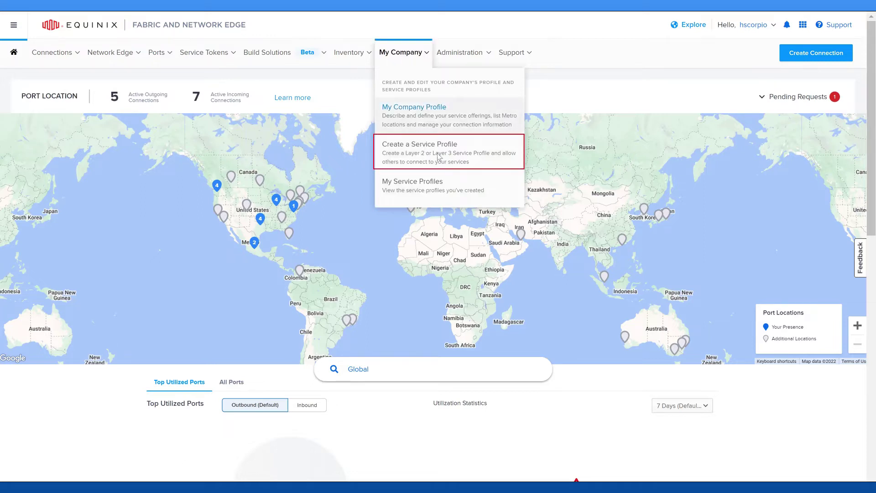
{"action": "left_click", "coordinate": [445, 184]}
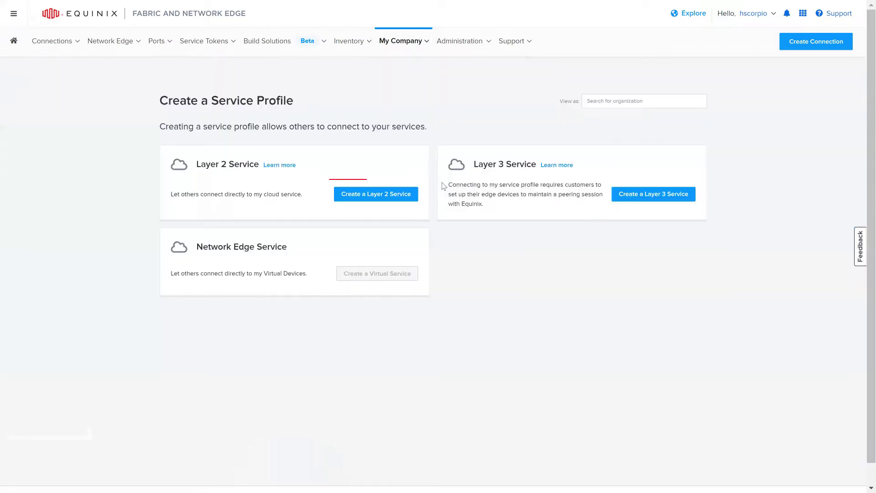
{"action": "left_click", "coordinate": [407, 198]}
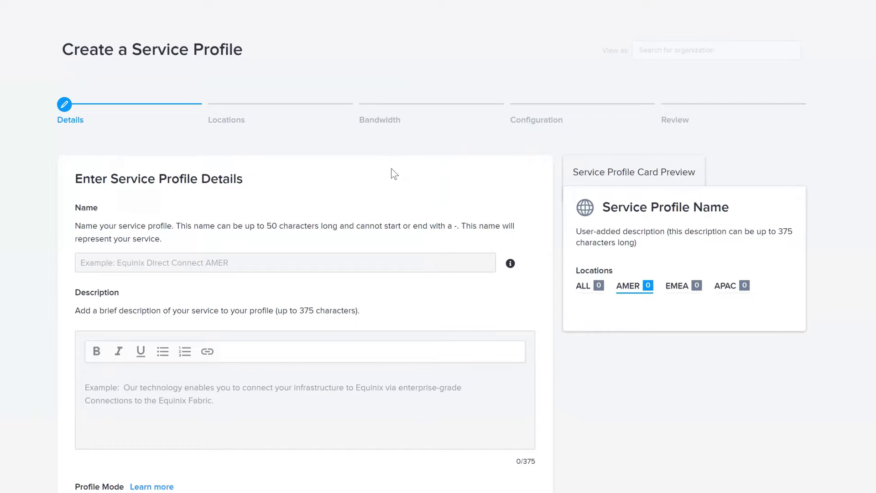
- Name the profile 'Example Cloud Service' and paste in its cloud-connection description
{"action": "left_click", "coordinate": [330, 266]}
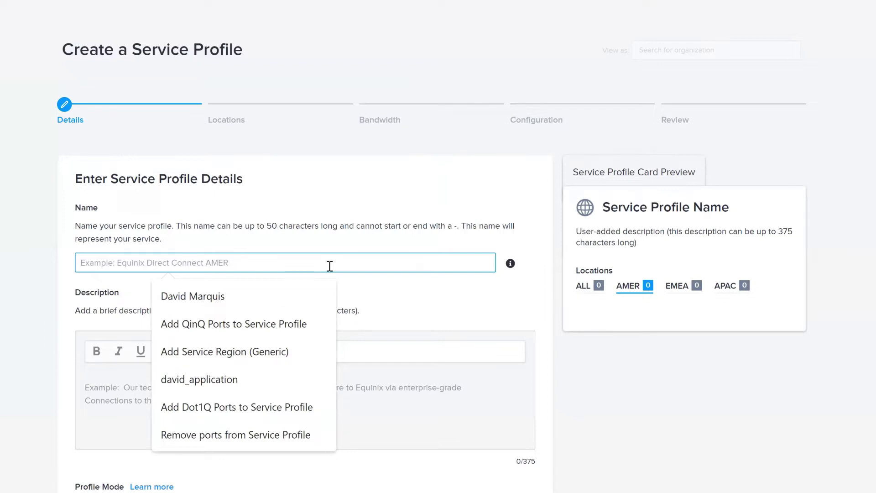
{"action": "type", "text": "Example Cloud Service"}
{"action": "left_click", "coordinate": [277, 377]}
{"action": "type", "text": "This is a new service that allows customers to connect to the cloud."}
{"action": "scroll", "coordinate": [548, 357], "scroll_direction": "down", "scroll_amount": 3}
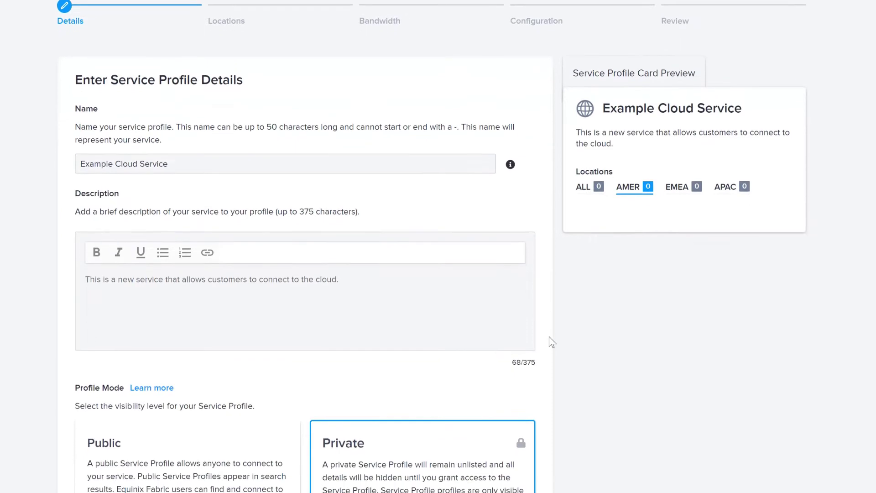
{"action": "scroll", "coordinate": [549, 338], "scroll_direction": "down", "scroll_amount": 5}
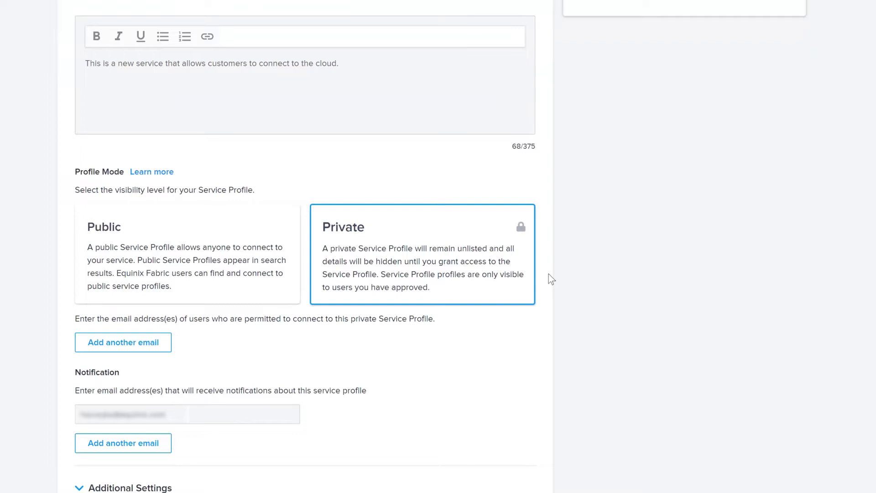
{"action": "scroll", "coordinate": [552, 269], "scroll_direction": "down", "scroll_amount": 2}
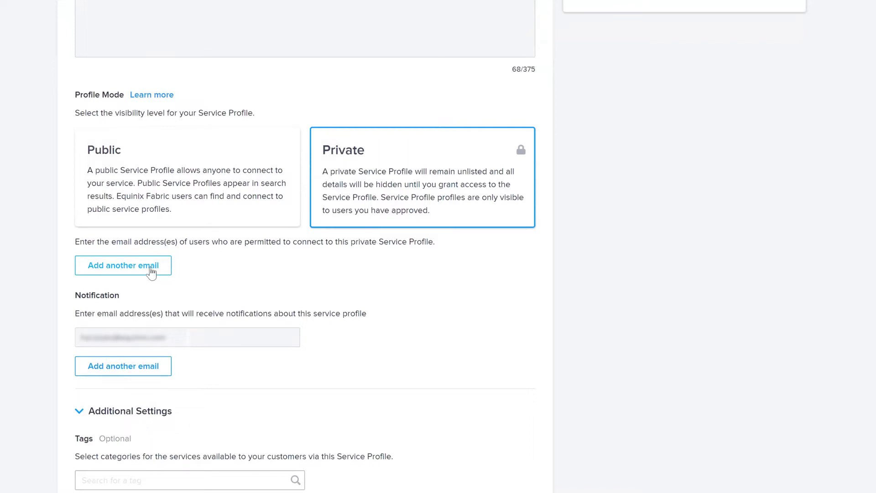
- Add a permitted user's e-mail address and apply the Private Cloud tag
{"action": "left_click", "coordinate": [151, 267]}
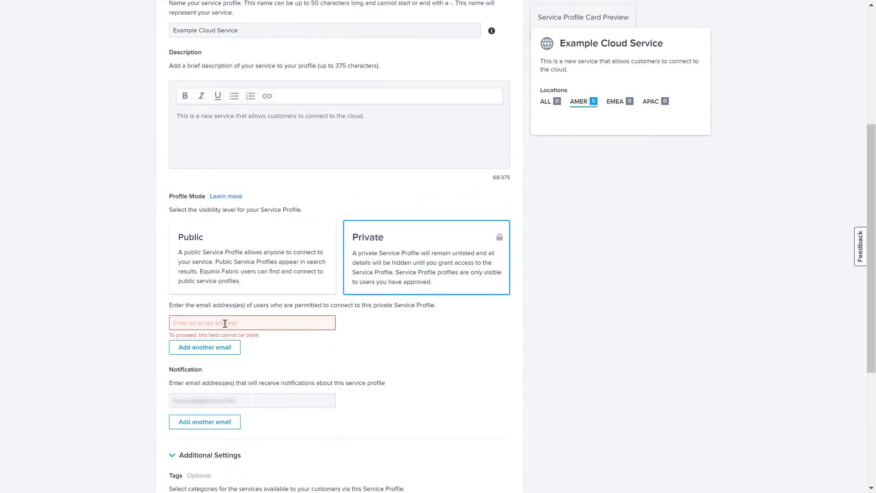
{"action": "left_click", "coordinate": [219, 319]}
{"action": "type", "text": "test"}
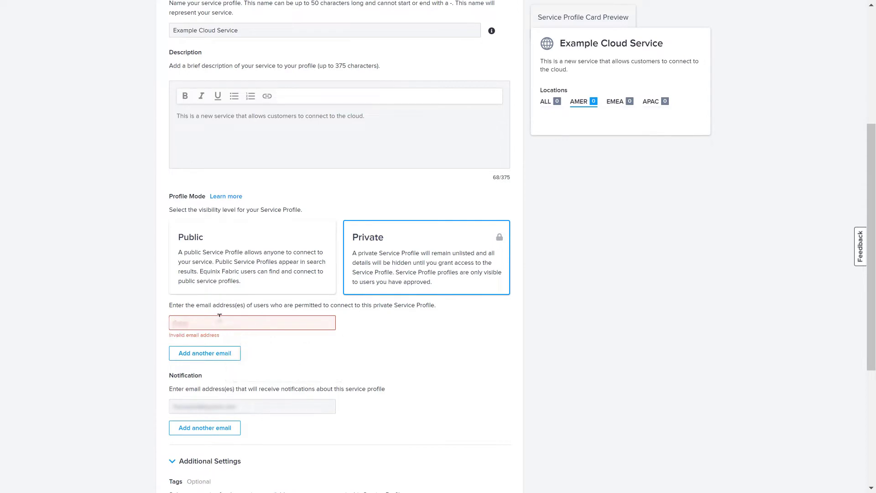
{"action": "type", "text": "@equinix.com.com"}
{"action": "left_click", "coordinate": [446, 328]}
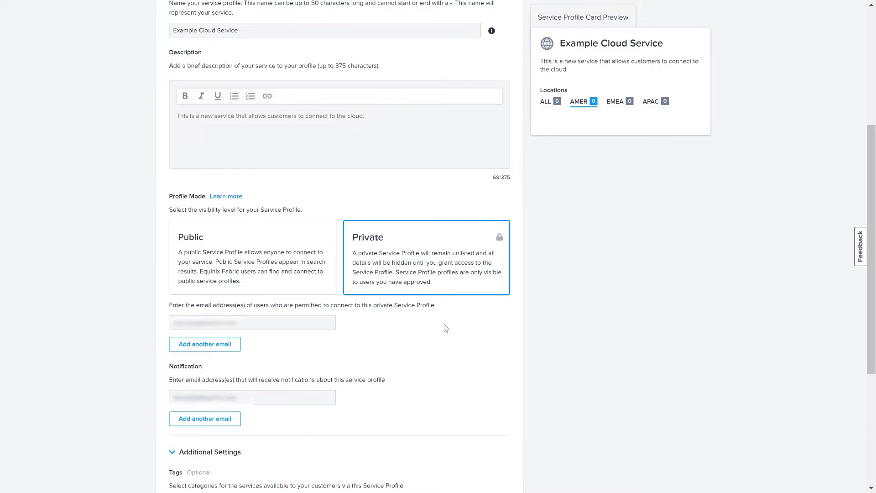
{"action": "scroll", "coordinate": [459, 326], "scroll_direction": "down", "scroll_amount": 3}
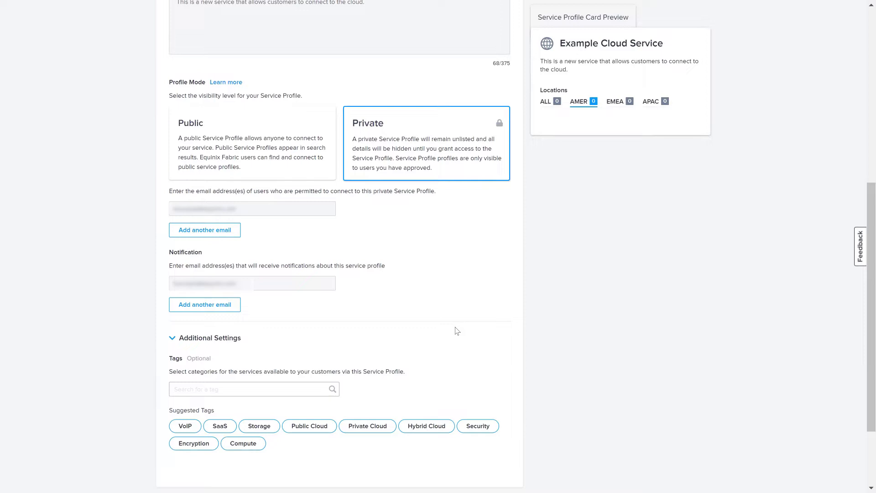
{"action": "left_click", "coordinate": [388, 427]}
{"action": "scroll", "coordinate": [498, 329], "scroll_direction": "down", "scroll_amount": 3}
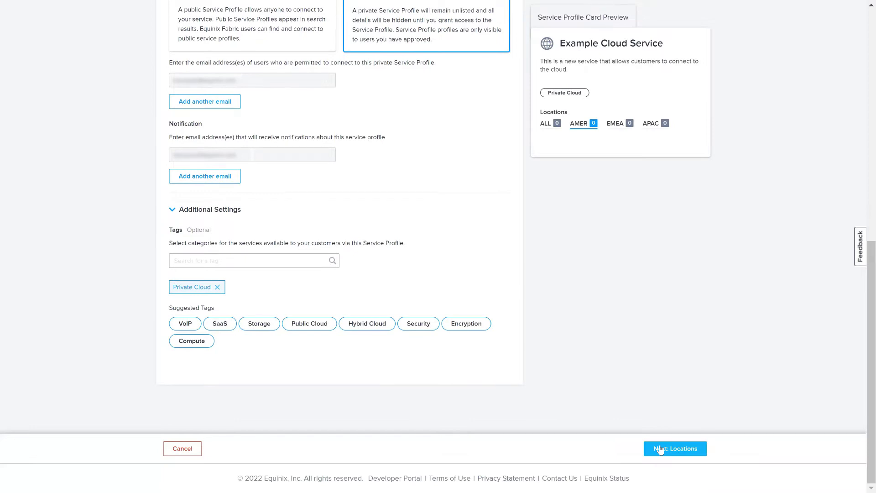
- On the Locations step, choose Dot1Q encapsulation and bring up the ports available to add
{"action": "left_click", "coordinate": [660, 450]}
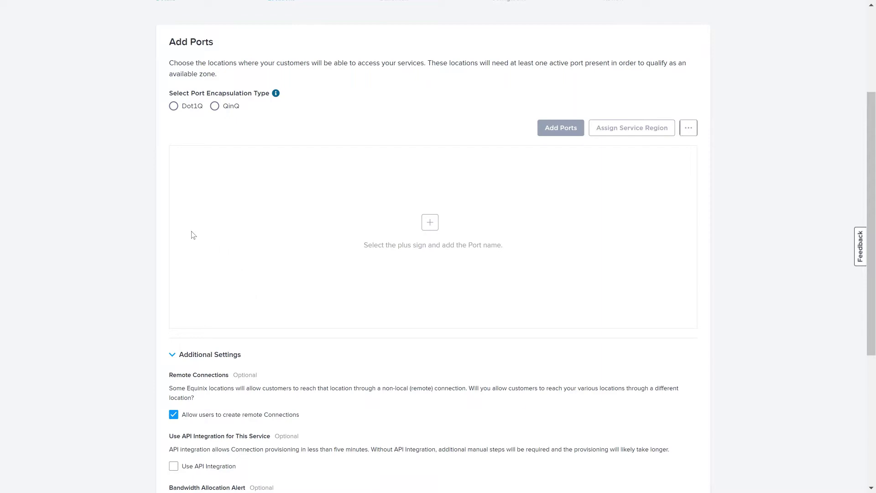
{"action": "left_click", "coordinate": [176, 108]}
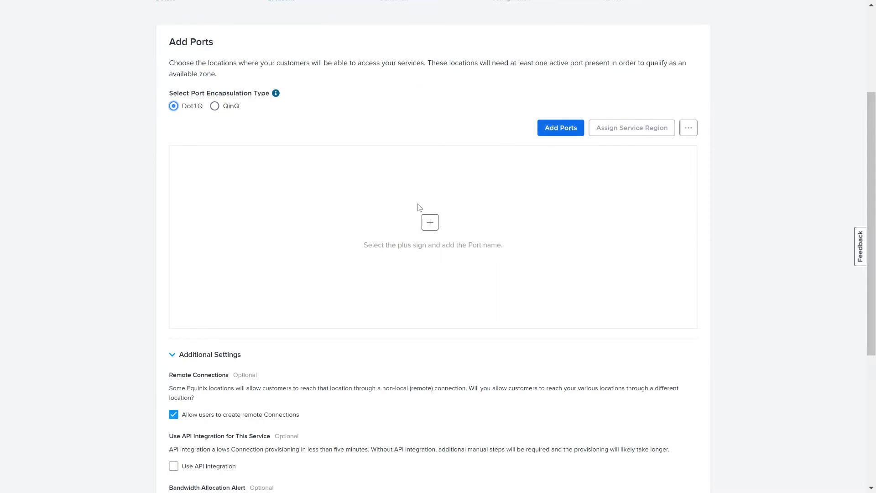
{"action": "left_click", "coordinate": [548, 135]}
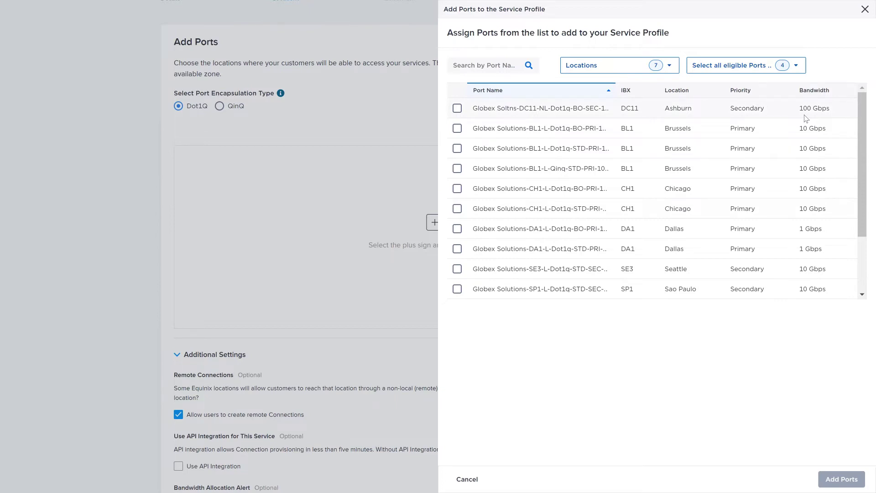
- Check the port search and the location and eligible-port filters in the Add Ports drawer
{"action": "left_click", "coordinate": [506, 68]}
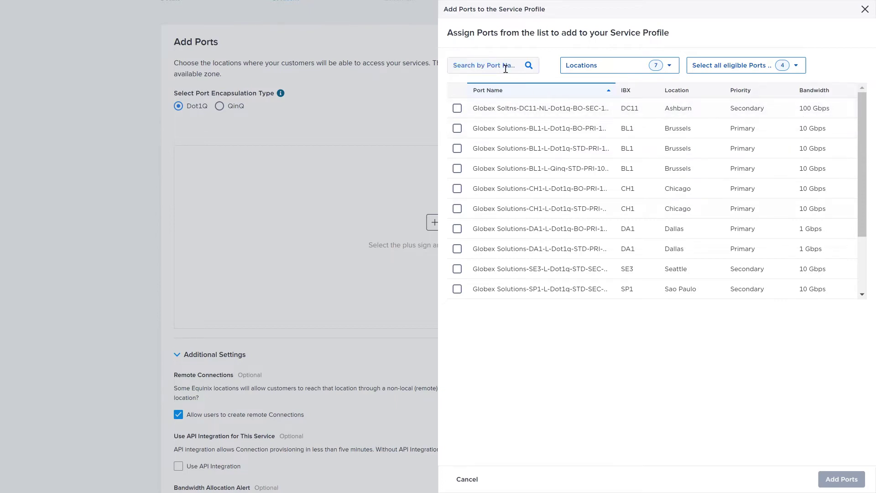
{"action": "left_click", "coordinate": [641, 72]}
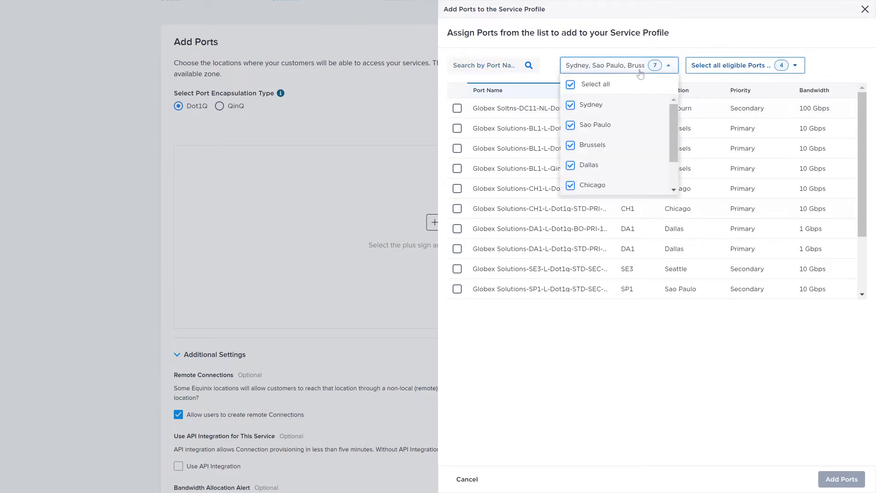
{"action": "left_click", "coordinate": [641, 72]}
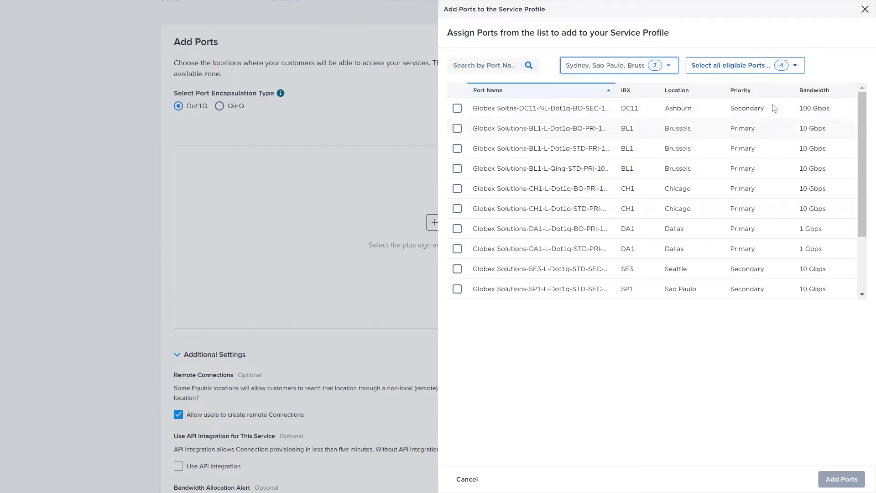
{"action": "left_click", "coordinate": [771, 73]}
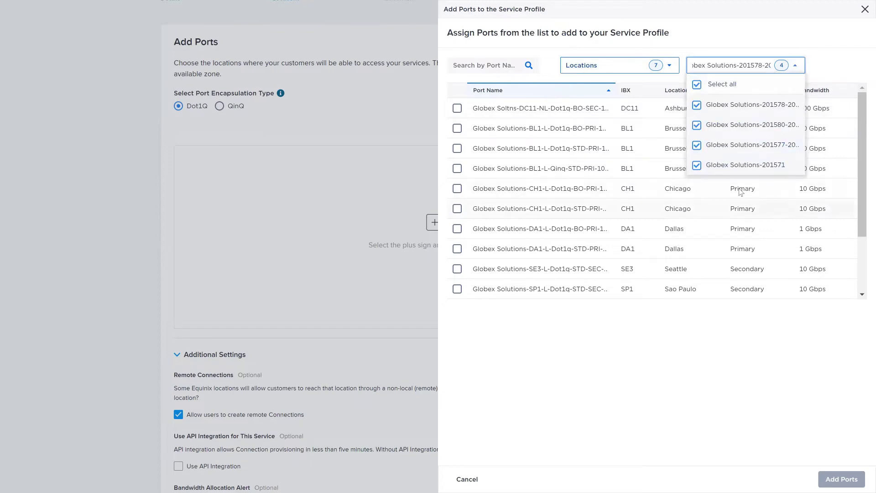
{"action": "left_click", "coordinate": [794, 67]}
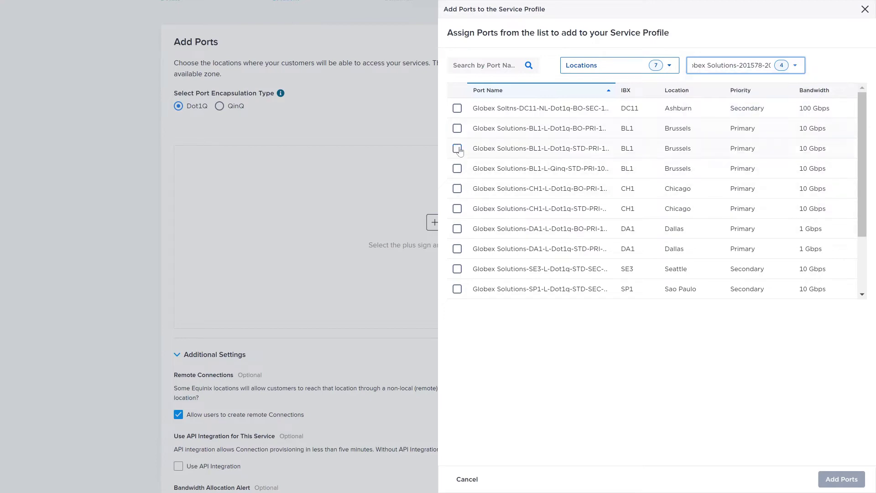
- Add two Chicago CH1 ports, two Dallas DA1 ports and the Ashburn DC11 port
{"action": "left_click", "coordinate": [458, 189]}
{"action": "left_click", "coordinate": [457, 209]}
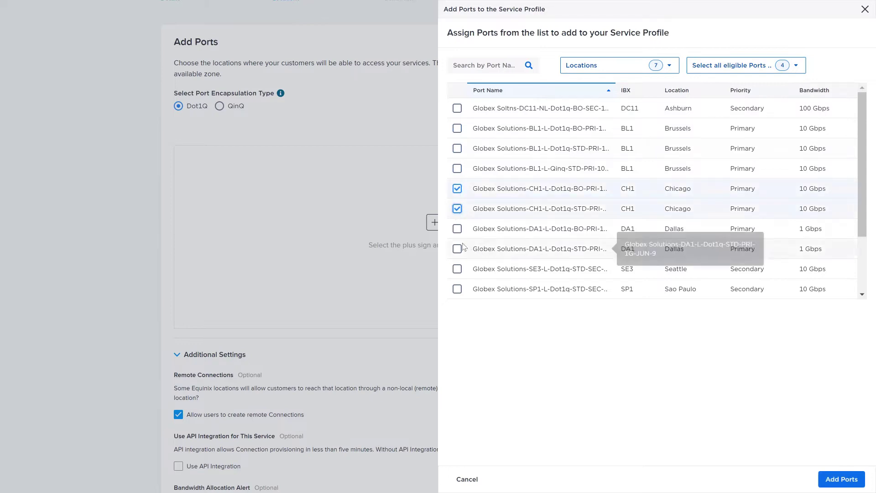
{"action": "left_click", "coordinate": [457, 228]}
{"action": "left_click", "coordinate": [457, 249]}
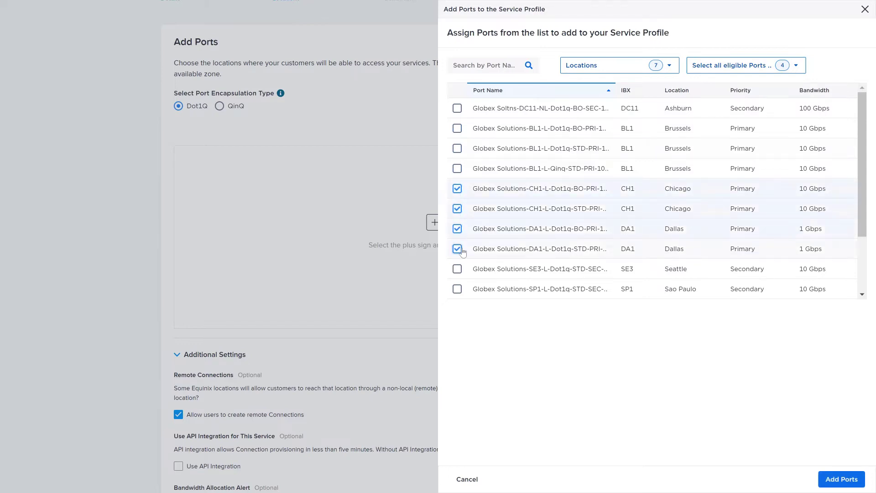
{"action": "left_click", "coordinate": [458, 109]}
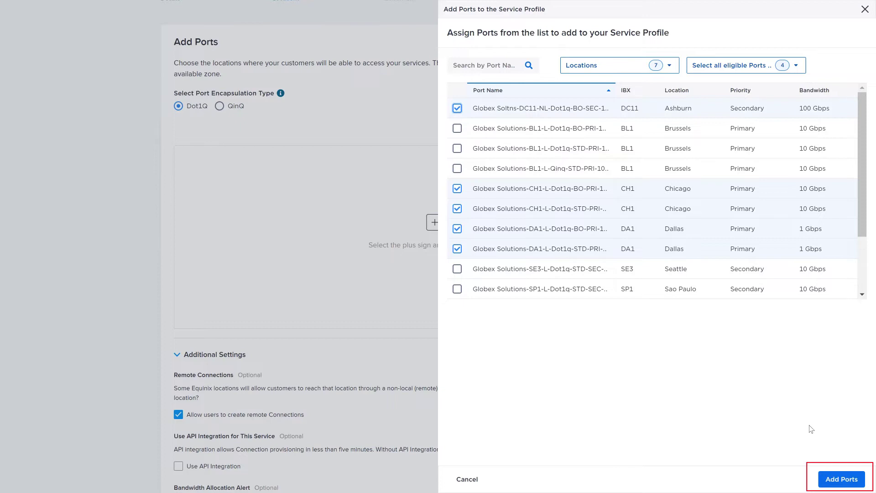
{"action": "left_click", "coordinate": [843, 479]}
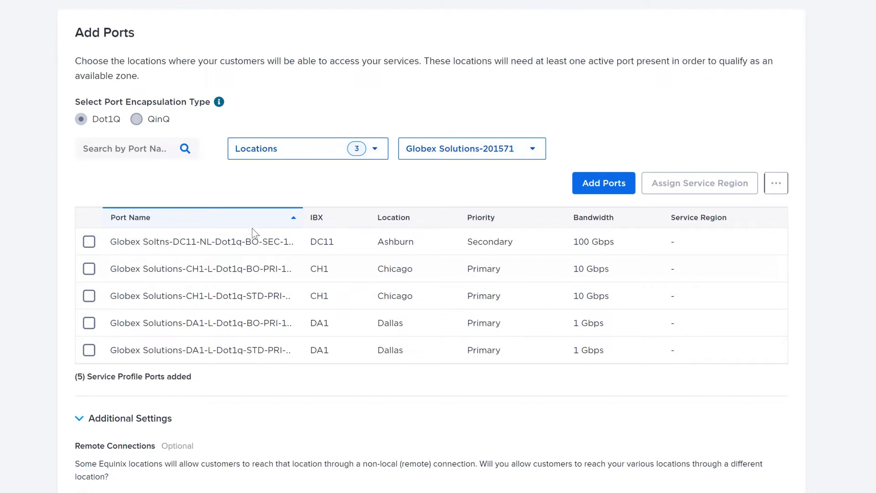
- Remove the Dallas DA1-L-Dot1q-STD and DA1-L-Dot1q-BO ports from the profile
{"action": "left_click", "coordinate": [89, 351]}
{"action": "left_click", "coordinate": [89, 324]}
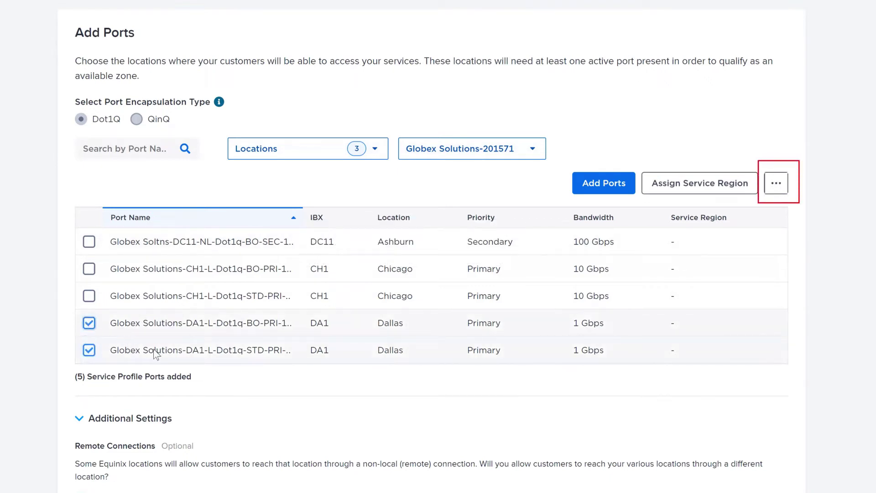
{"action": "left_click", "coordinate": [780, 192]}
{"action": "left_click", "coordinate": [779, 187]}
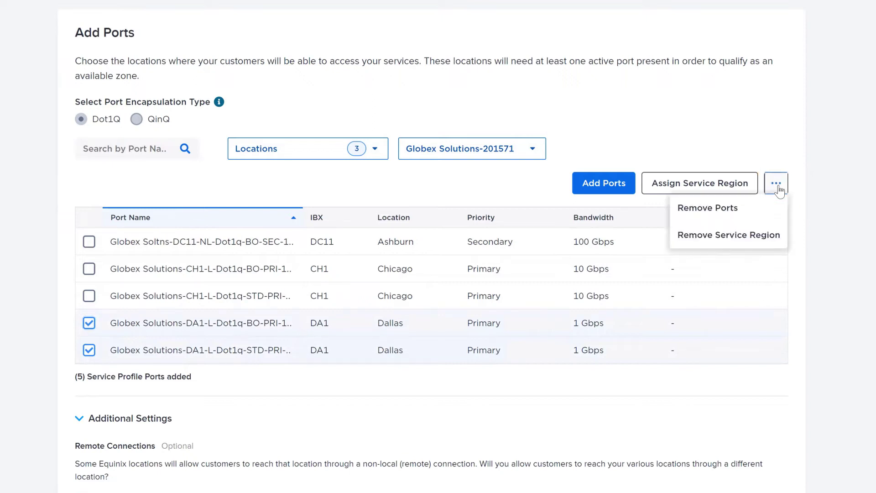
{"action": "left_click", "coordinate": [766, 212]}
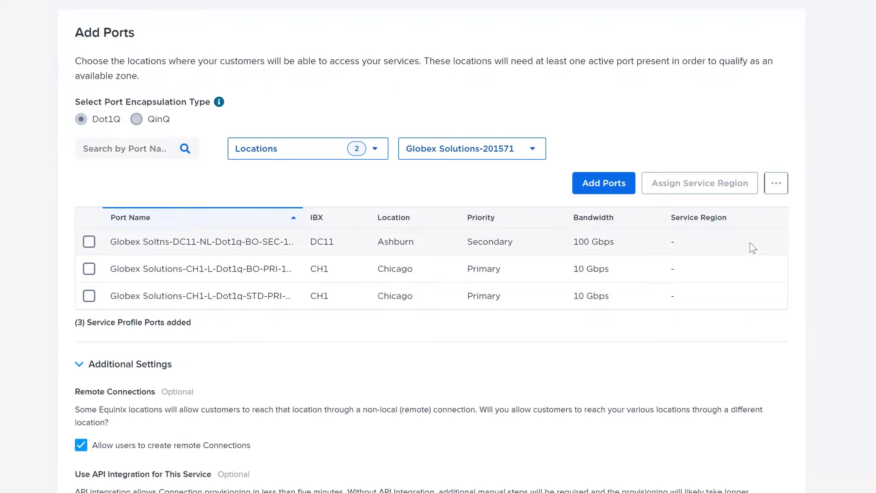
{"action": "left_click", "coordinate": [599, 188]}
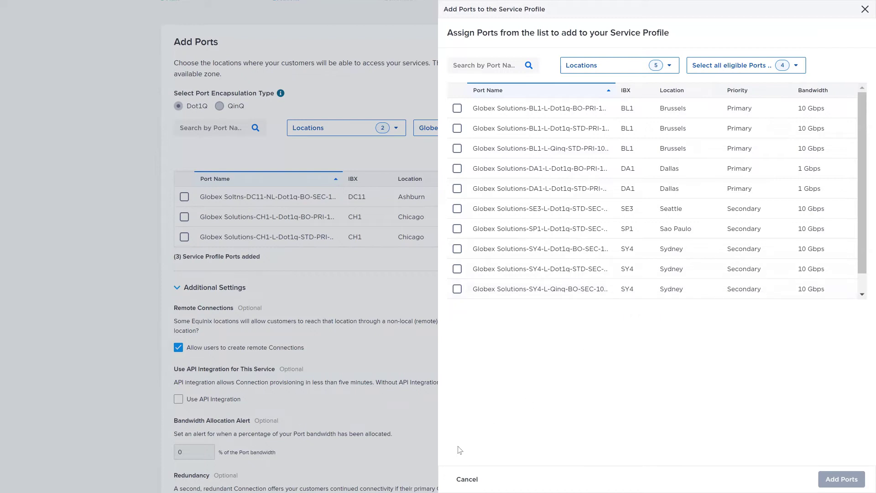
{"action": "left_click", "coordinate": [411, 389]}
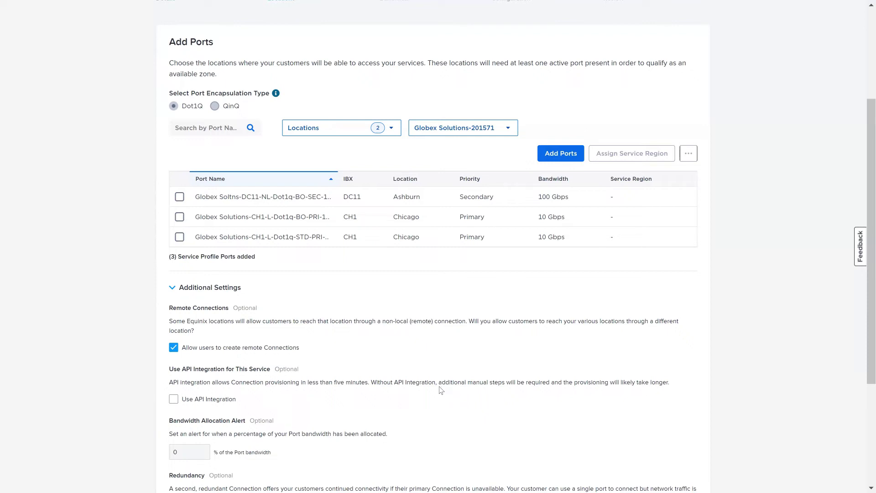
- Select the Ashburn DC11 and both Chicago CH1 ports and open their service region assignment
{"action": "left_click", "coordinate": [179, 197]}
{"action": "left_click", "coordinate": [179, 216]}
{"action": "left_click", "coordinate": [180, 238]}
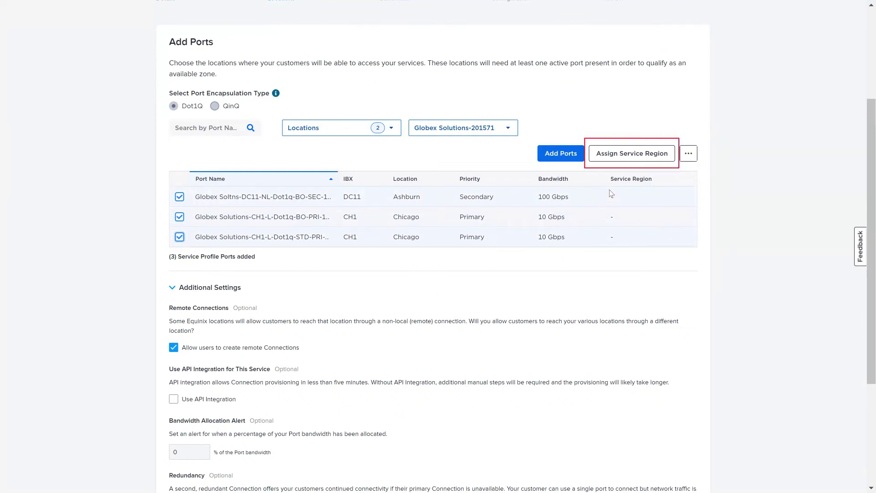
{"action": "left_click", "coordinate": [619, 159]}
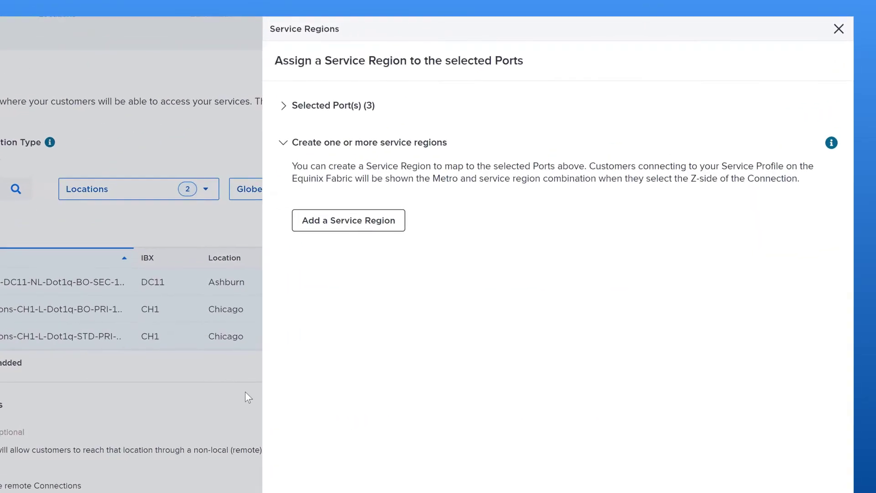
{"action": "left_click", "coordinate": [292, 111]}
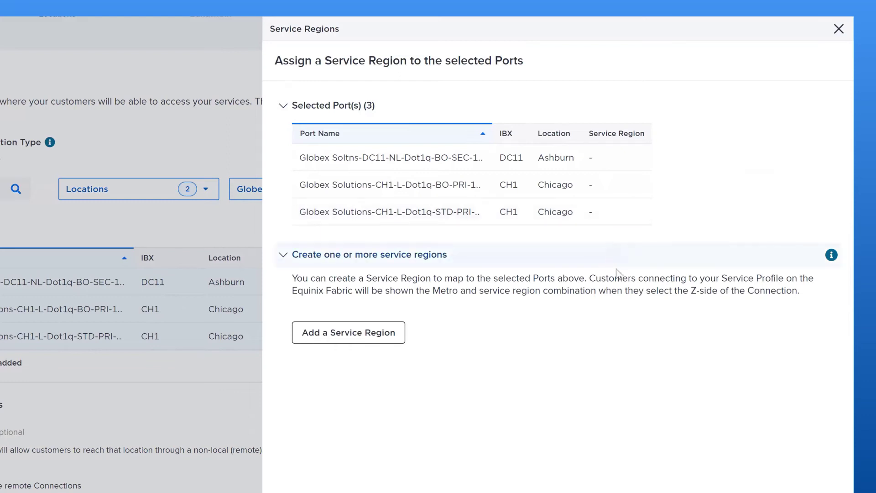
- Add service regions us-east-1 and us-east-2, then choose us-east-1 for the ports
{"action": "left_click", "coordinate": [382, 337]}
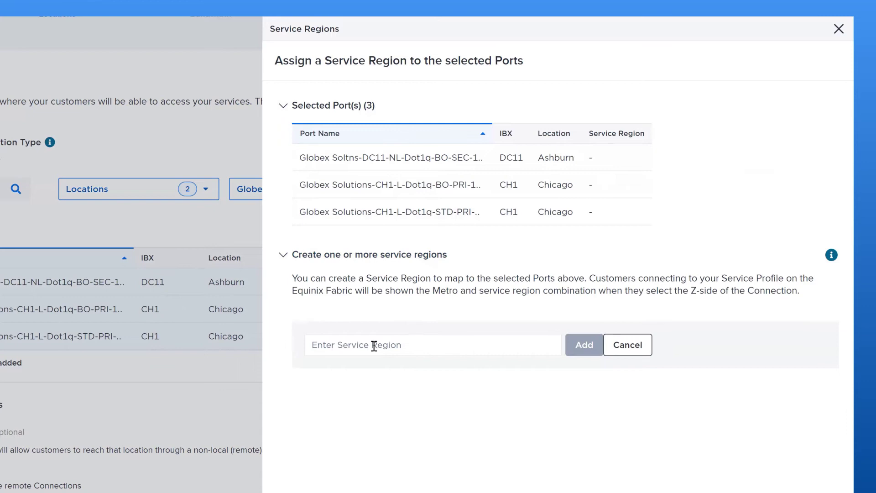
{"action": "left_click", "coordinate": [374, 346]}
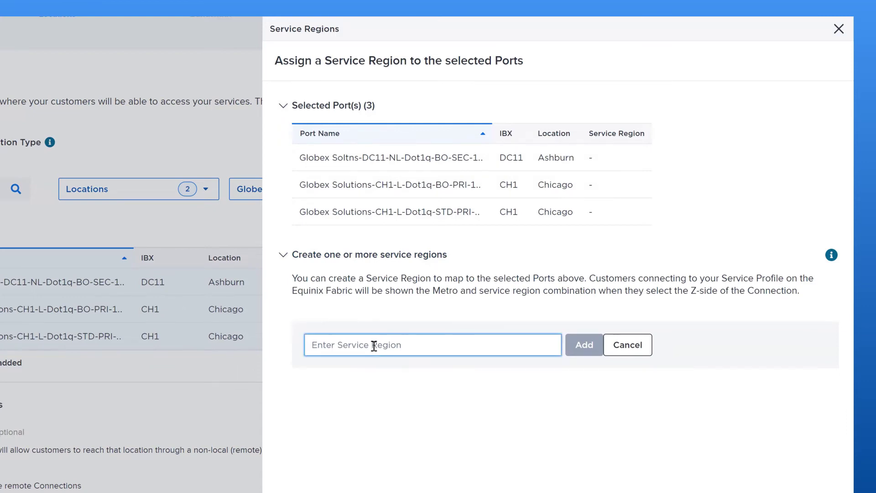
{"action": "type", "text": "us-east-1"}
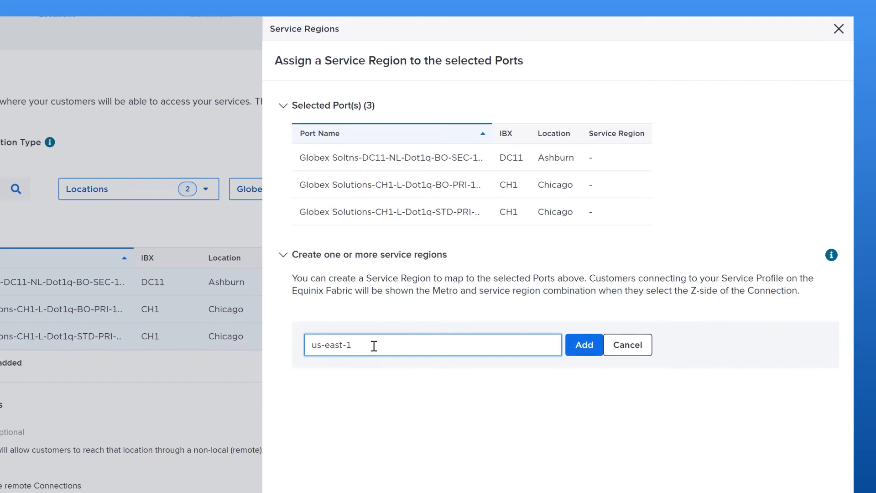
{"action": "left_click", "coordinate": [579, 346]}
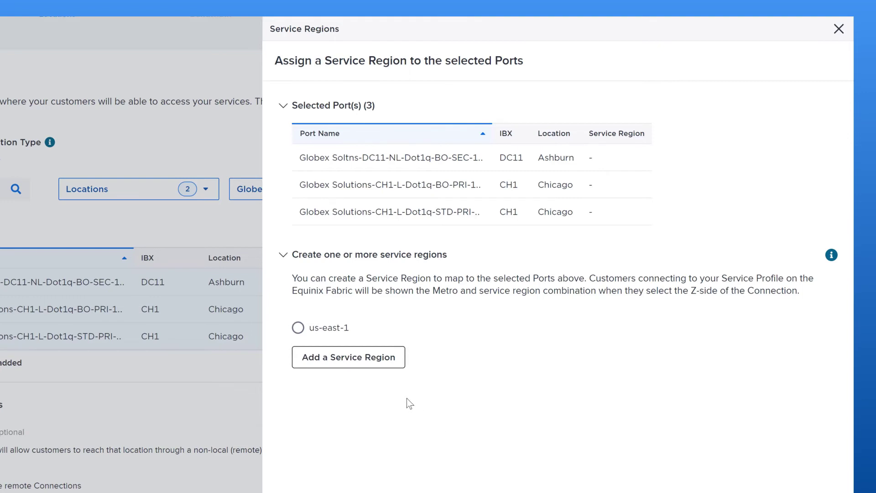
{"action": "left_click", "coordinate": [363, 371]}
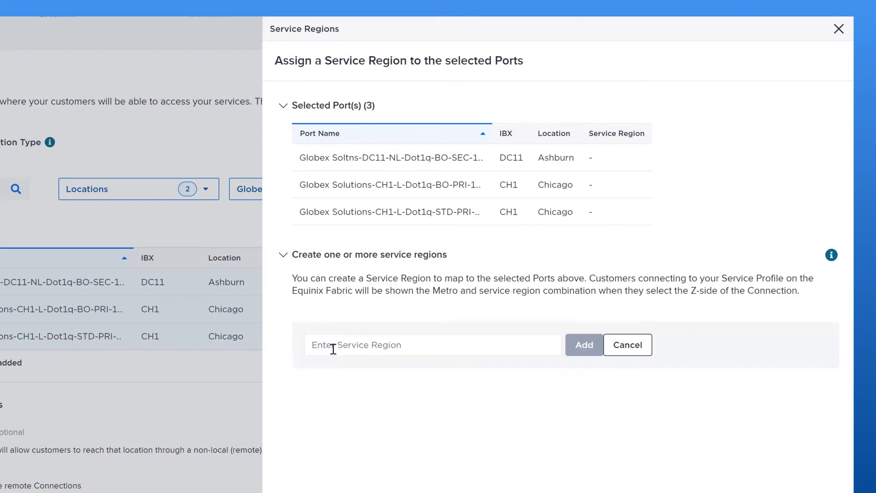
{"action": "left_click", "coordinate": [333, 348]}
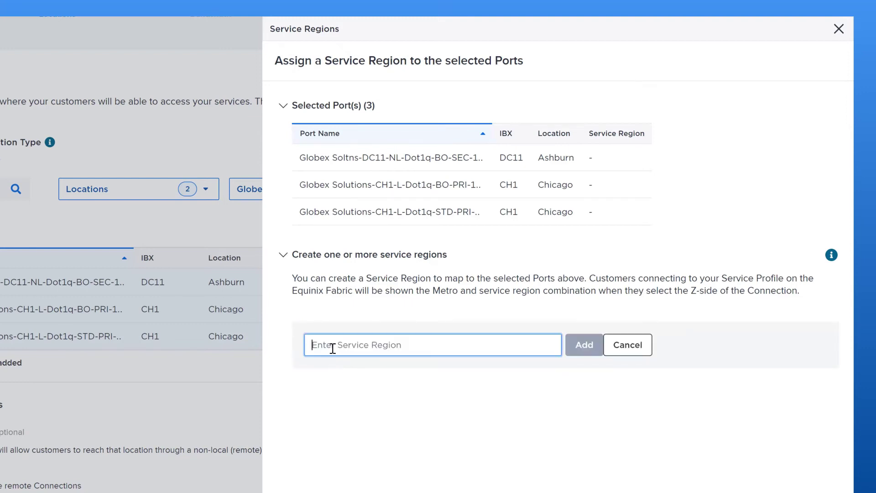
{"action": "type", "text": "us-east-2"}
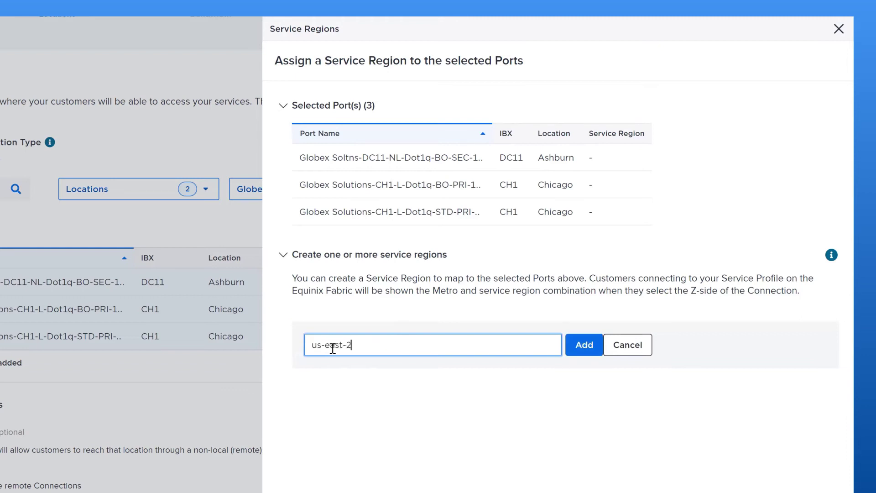
{"action": "left_click", "coordinate": [581, 346]}
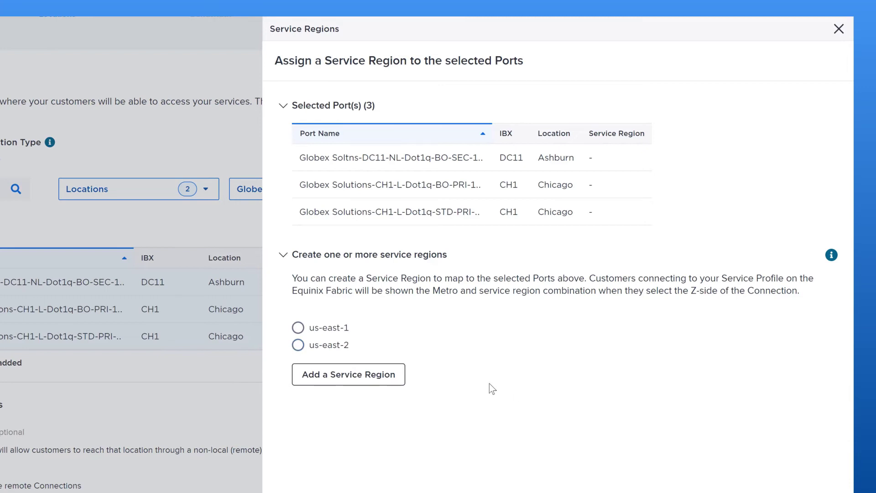
{"action": "left_click", "coordinate": [299, 327]}
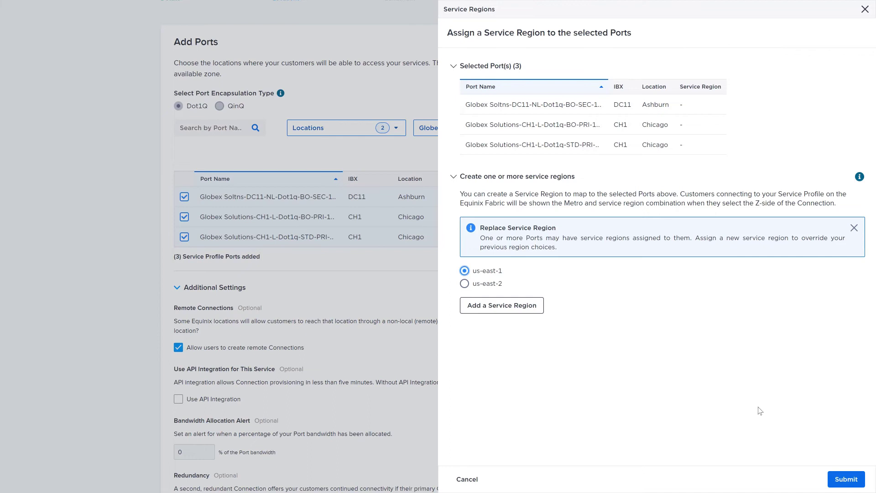
- Submit the Service Regions panel so all three ports get us-east-1
{"action": "left_click", "coordinate": [842, 477]}
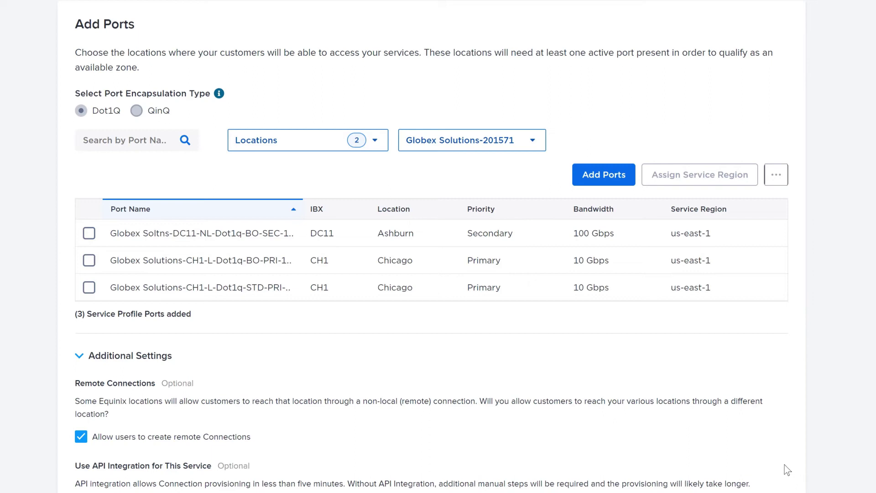
{"action": "left_click", "coordinate": [89, 233]}
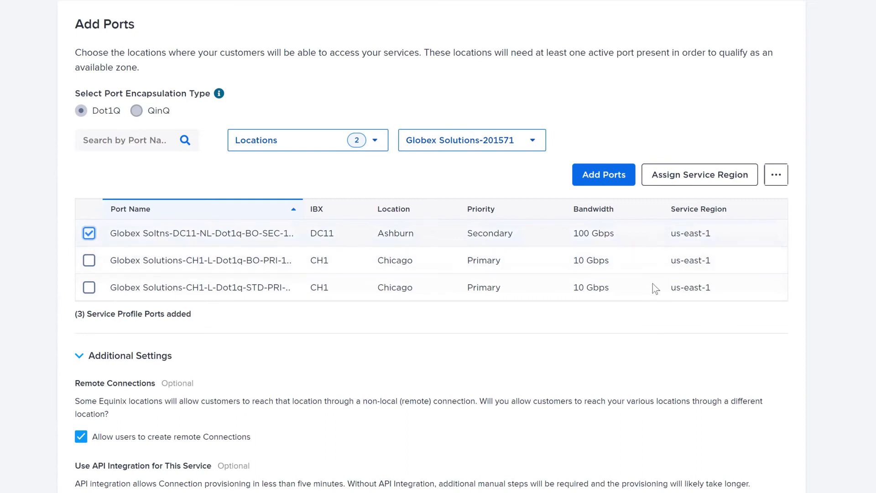
{"action": "left_click", "coordinate": [697, 181]}
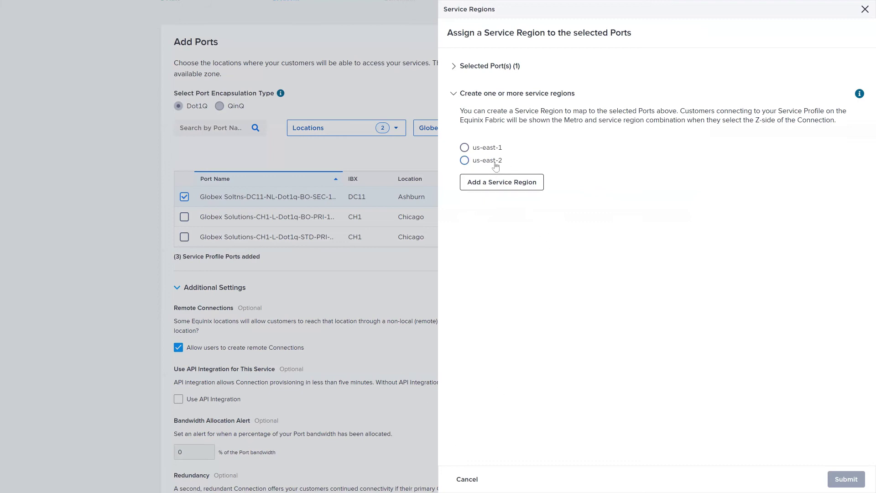
{"action": "left_click", "coordinate": [468, 479]}
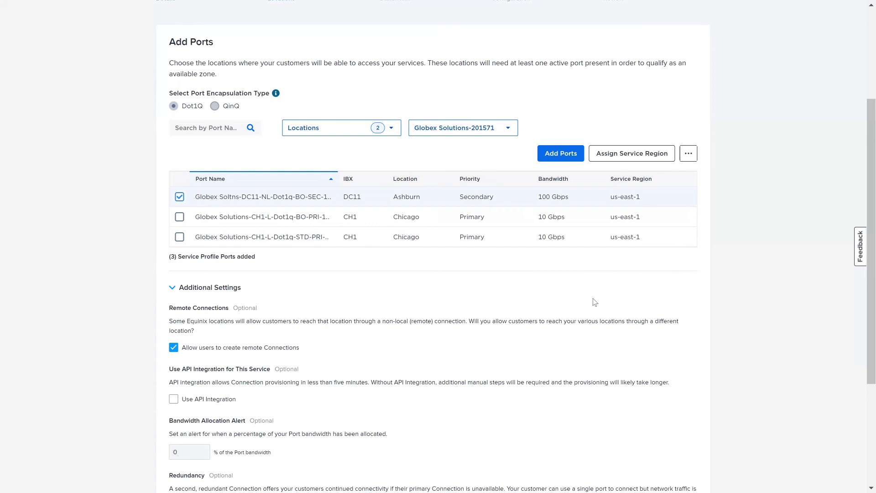
- Advance the service profile wizard from Add Ports to the Bandwidth step
{"action": "scroll", "coordinate": [612, 306], "scroll_direction": "down", "scroll_amount": 3}
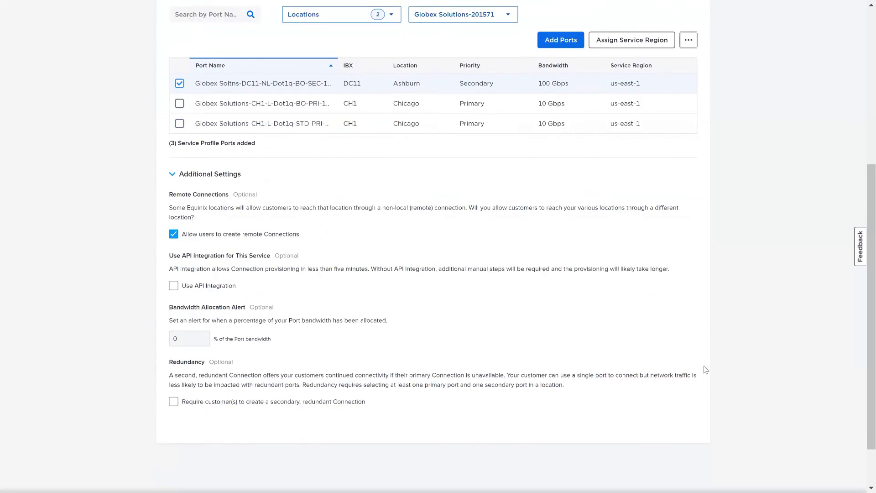
{"action": "scroll", "coordinate": [698, 442], "scroll_direction": "down", "scroll_amount": 2}
{"action": "left_click", "coordinate": [679, 451]}
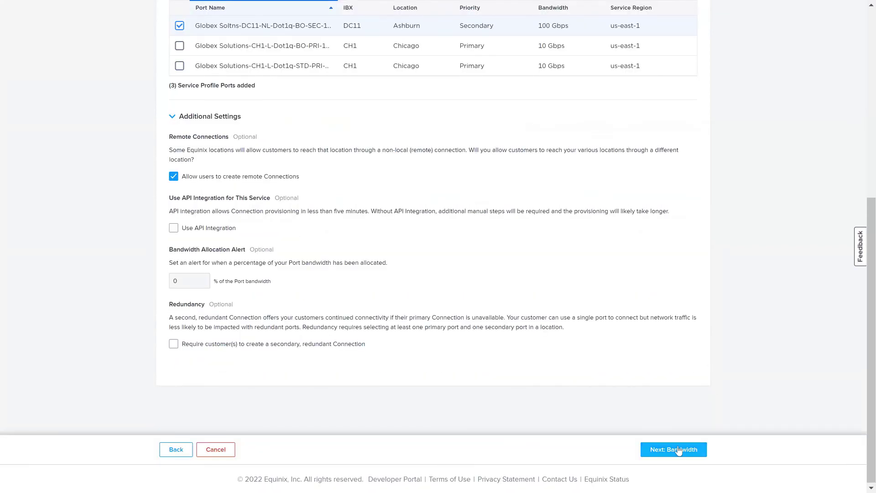
{"action": "left_click", "coordinate": [678, 451]}
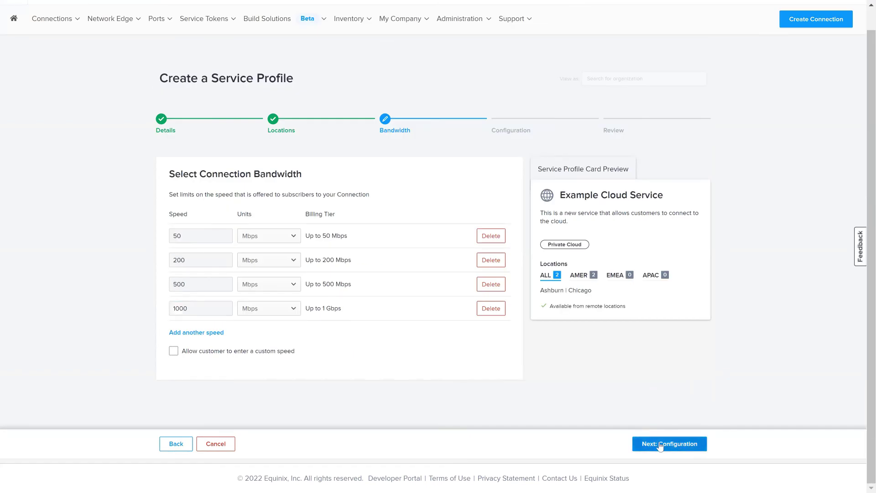
- Review the configuration summary and create the Example Cloud Service profile with Ashburn and Chicago locations
{"action": "left_click", "coordinate": [661, 445]}
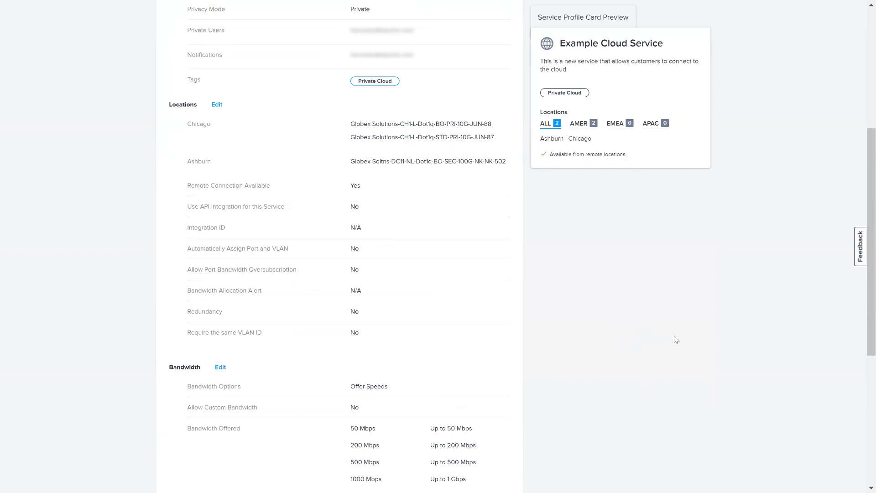
{"action": "scroll", "coordinate": [673, 342], "scroll_direction": "down", "scroll_amount": 6}
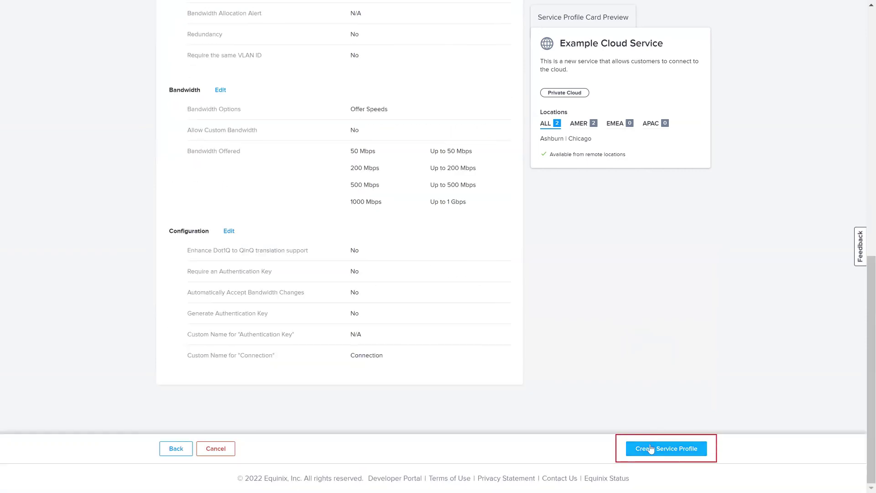
{"action": "left_click", "coordinate": [651, 450]}
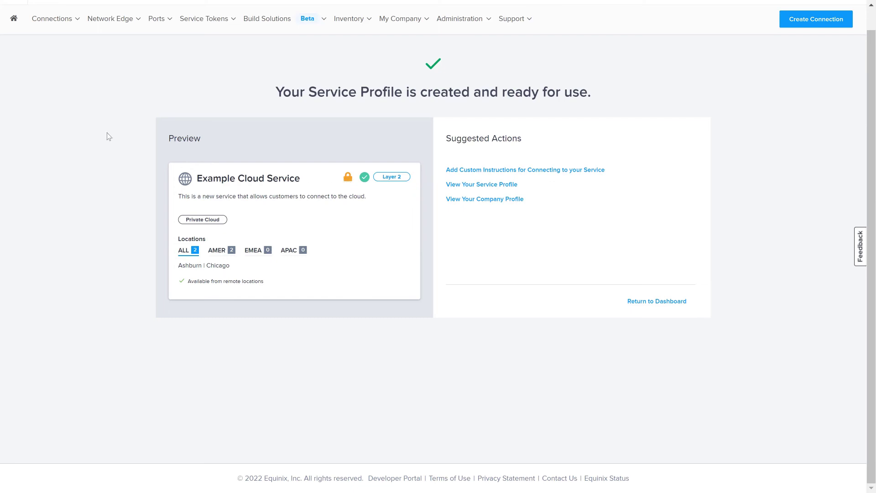
- Start a new connection from the Connections menu via Create Connection
{"action": "mouse_move", "coordinate": [56, 26]}
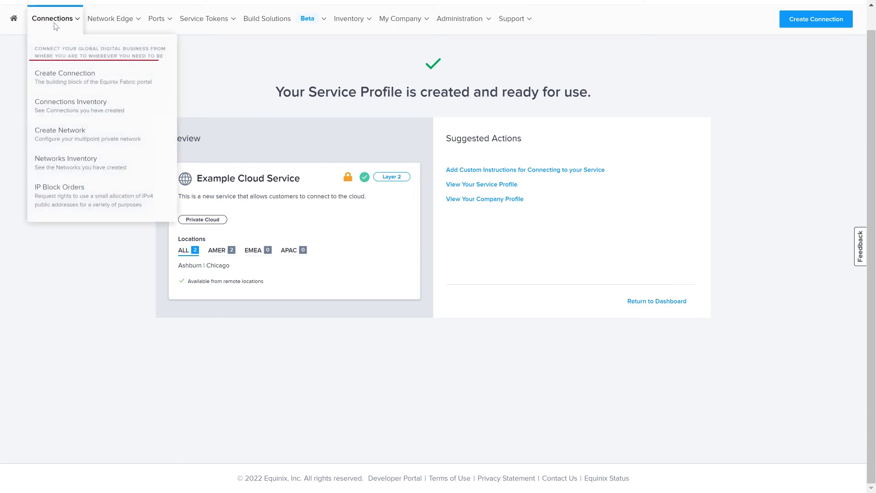
{"action": "left_click", "coordinate": [67, 84]}
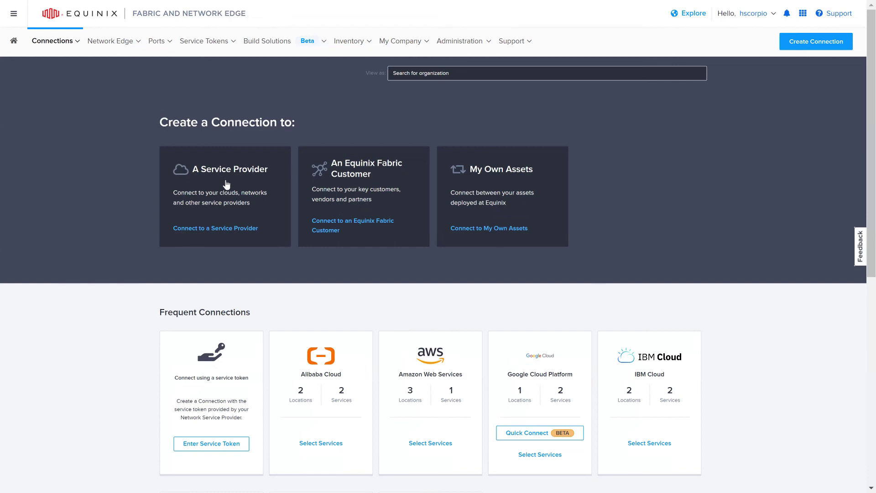
- Choose My Own Assets, then Connect assets to a Service Profile to list available profiles
{"action": "left_click", "coordinate": [492, 185]}
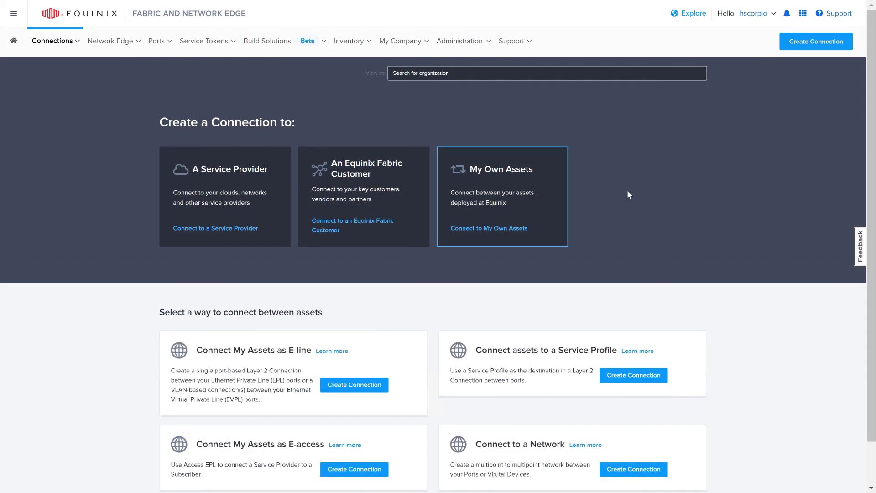
{"action": "scroll", "coordinate": [628, 190], "scroll_direction": "down", "scroll_amount": 1}
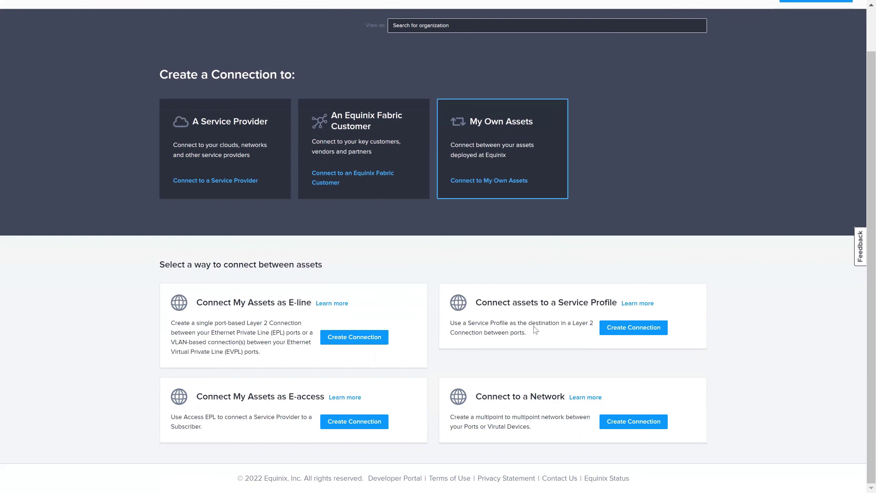
{"action": "left_click", "coordinate": [626, 332]}
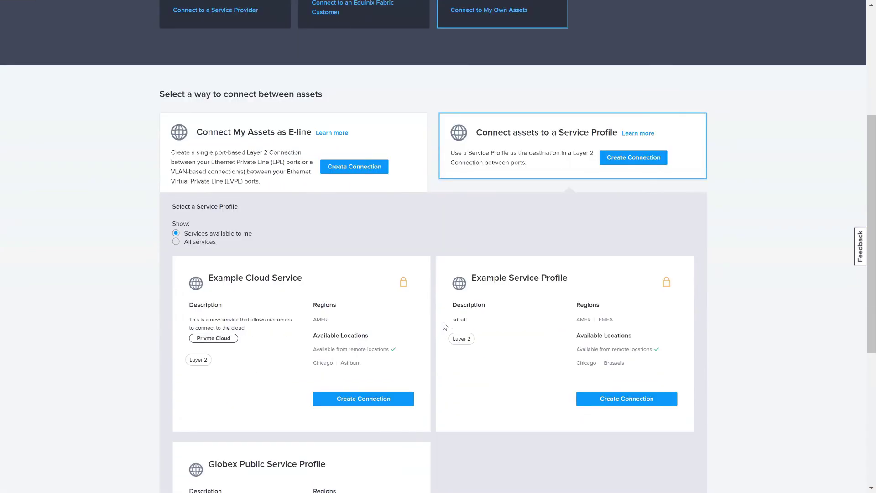
{"action": "scroll", "coordinate": [445, 327], "scroll_direction": "down", "scroll_amount": 1}
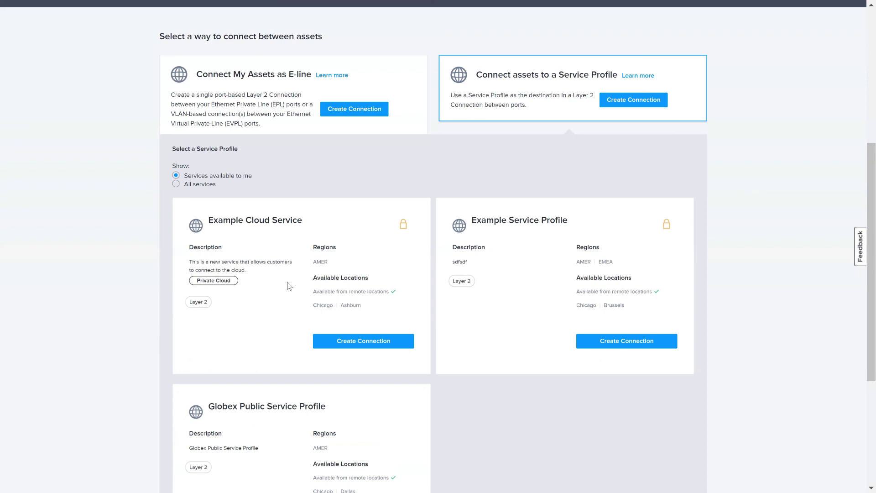
- Begin a connection to Example Cloud Service, reaching Select Locations with Chicago and Ashburn destinations
{"action": "left_click", "coordinate": [365, 349]}
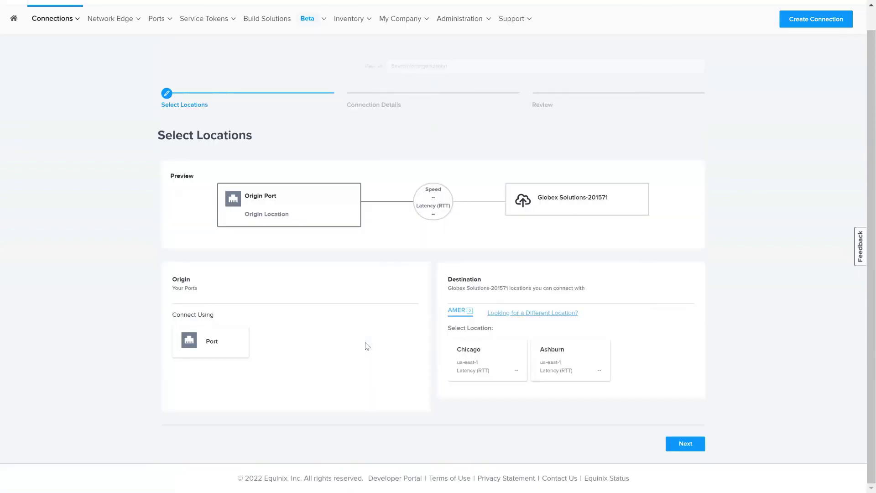